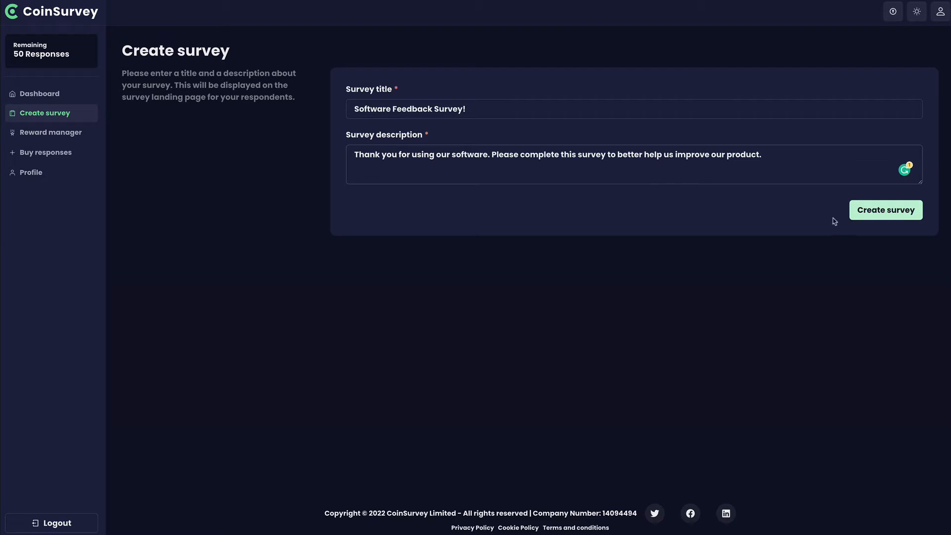
Create the survey from the entered title "Software Feedback Survey!" and its thank-you description.
{"action": "left_click", "coordinate": [879, 211]}
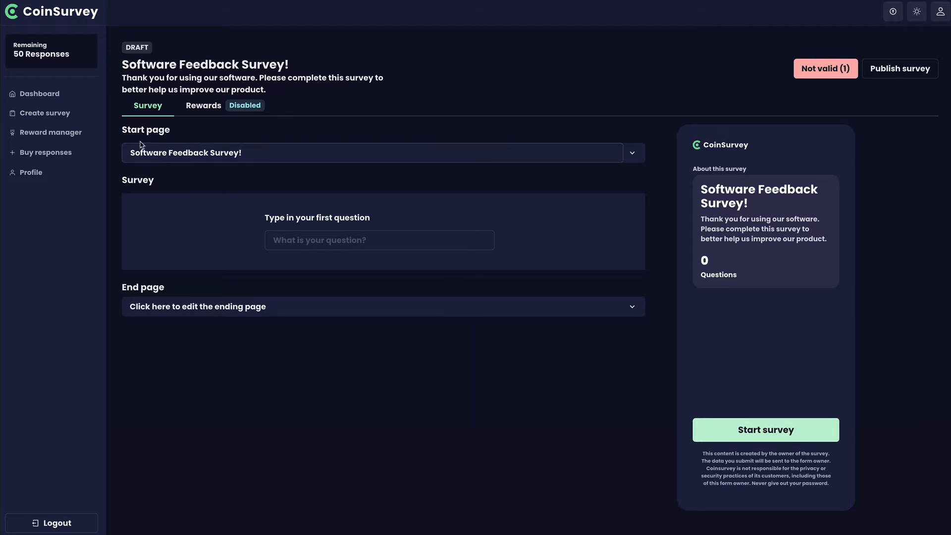
Look over the editable start page description and the end page information of the survey.
{"action": "left_click", "coordinate": [633, 155]}
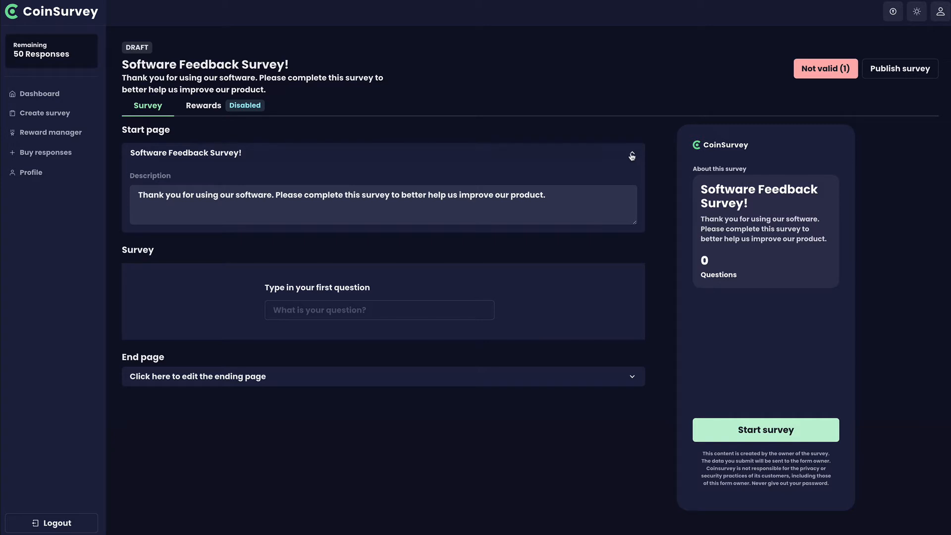
{"action": "left_click", "coordinate": [565, 201]}
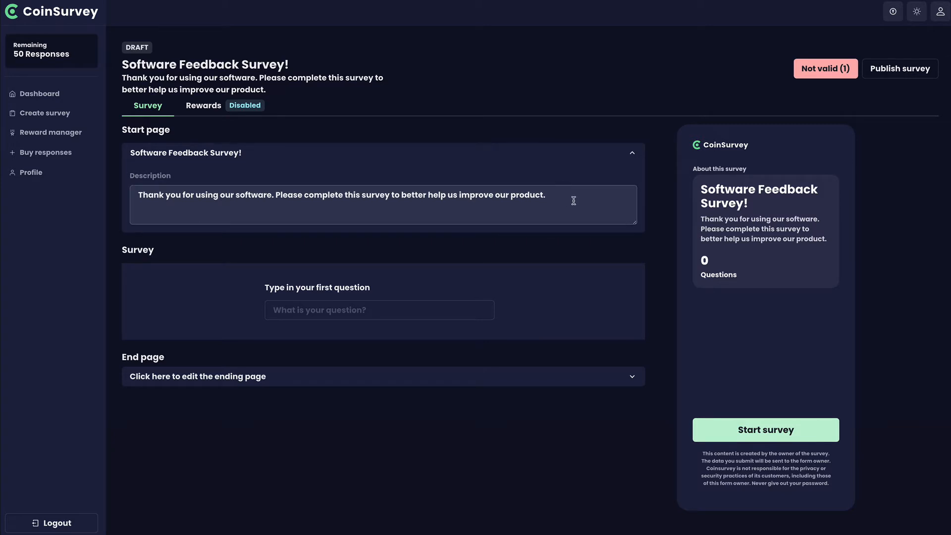
{"action": "left_click", "coordinate": [631, 156]}
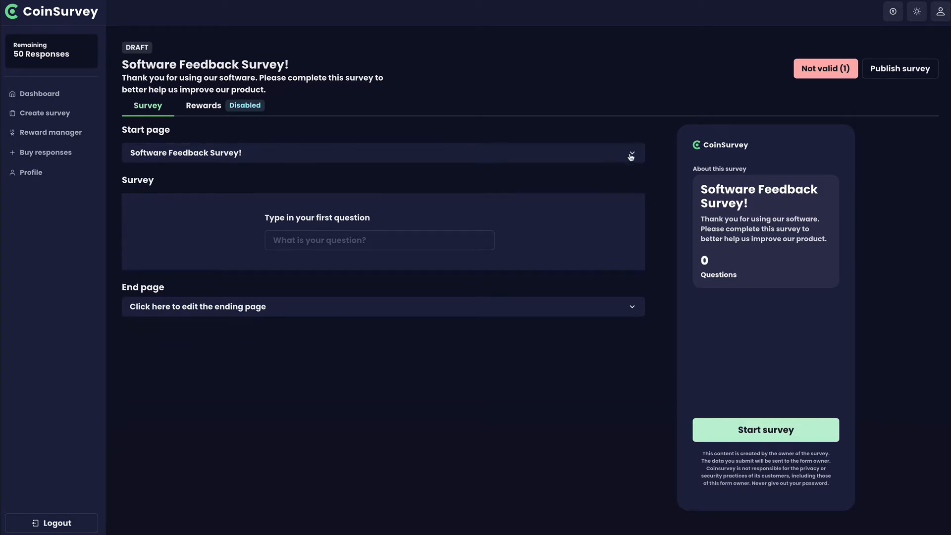
{"action": "left_click", "coordinate": [633, 309]}
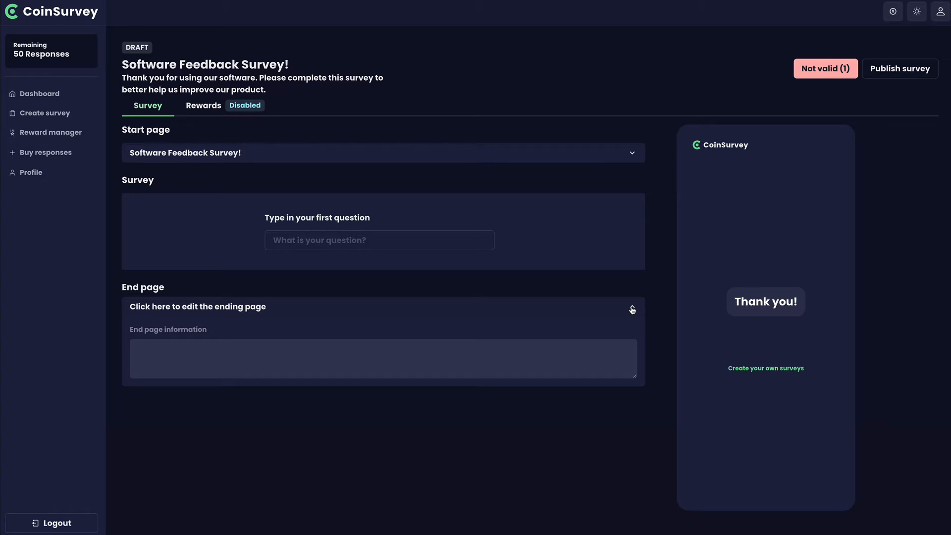
{"action": "left_click", "coordinate": [632, 309]}
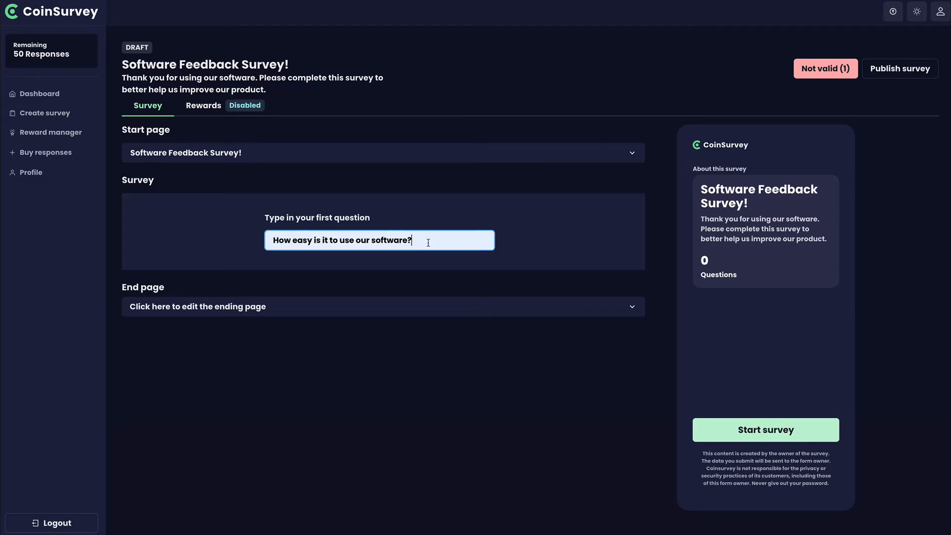
Add "How easy is it to use our software?" as the first question and go to its response option entry.
{"action": "key", "text": "Return"}
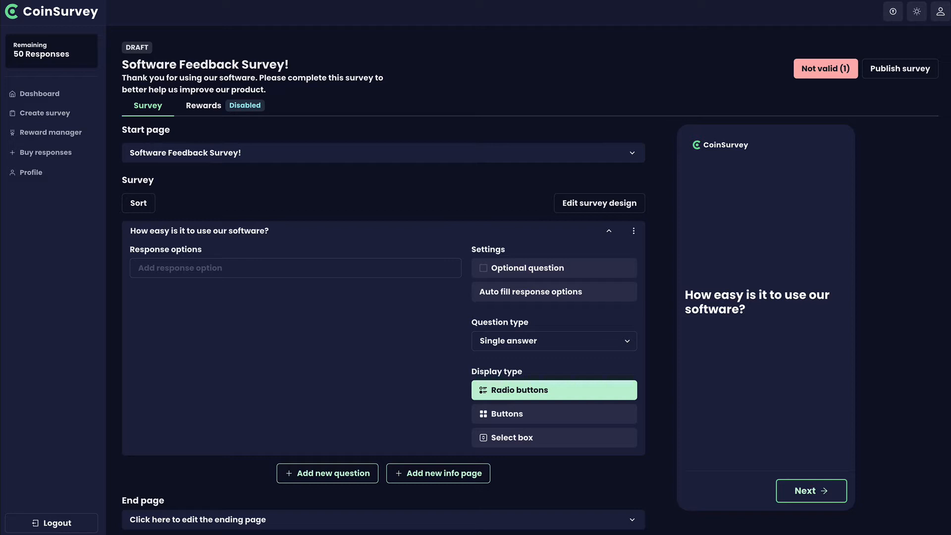
{"action": "scroll", "coordinate": [308, 268], "scroll_direction": "down", "scroll_amount": 2}
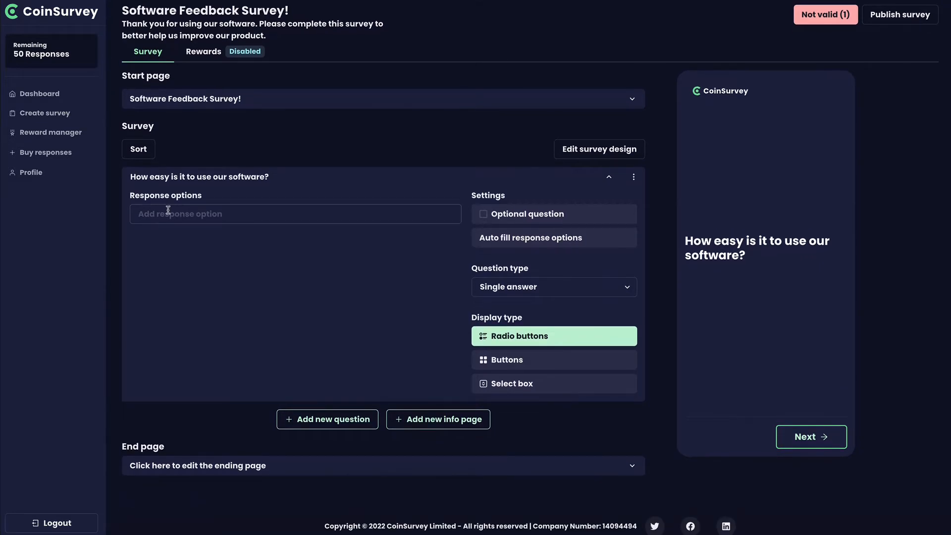
{"action": "left_click", "coordinate": [169, 214]}
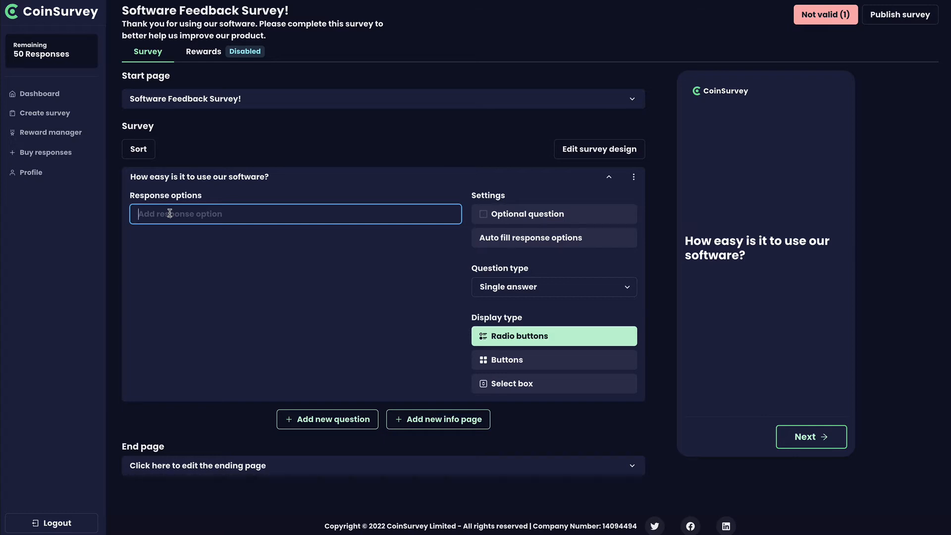
Try marking the first question as optional, then make it required again.
{"action": "left_click", "coordinate": [483, 216]}
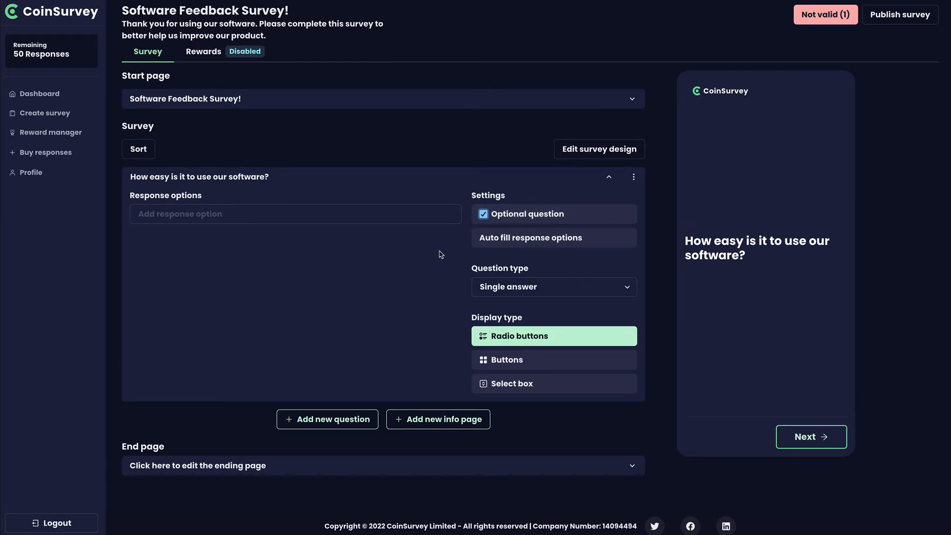
{"action": "left_click", "coordinate": [484, 214]}
Auto-fill the question's response options with the Difficulty set.
{"action": "left_click", "coordinate": [487, 242]}
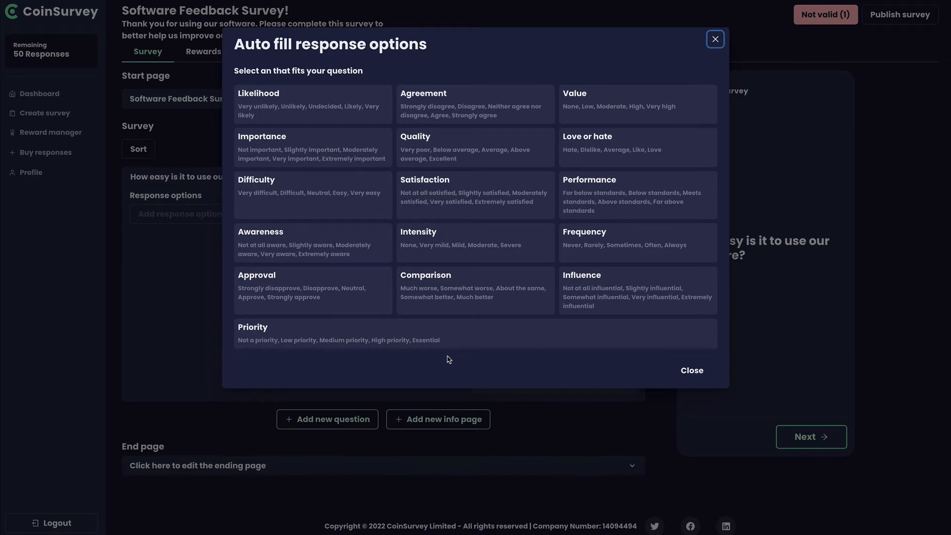
{"action": "left_click", "coordinate": [307, 202]}
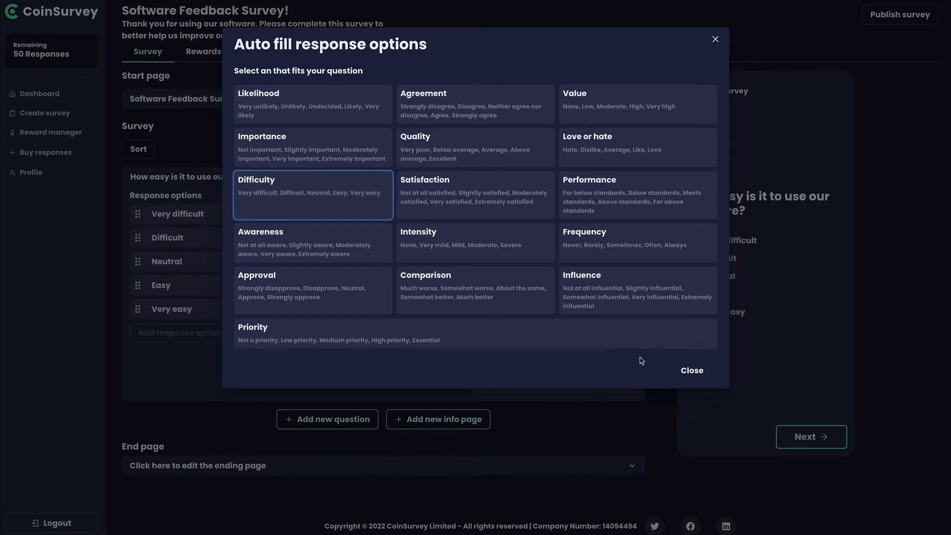
{"action": "left_click", "coordinate": [693, 372]}
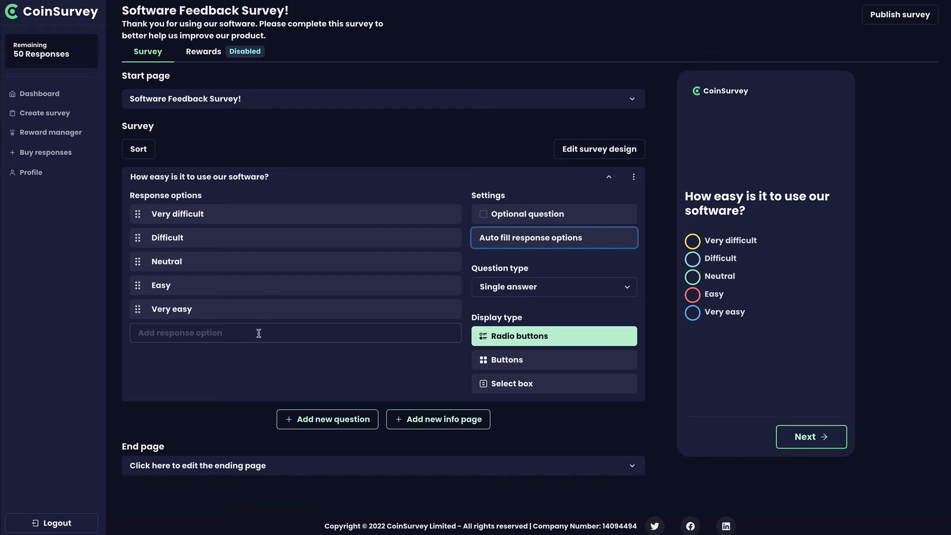
Delete all the question's response options, trying to reorder Neutral along the way.
{"action": "mouse_move", "coordinate": [343, 313]}
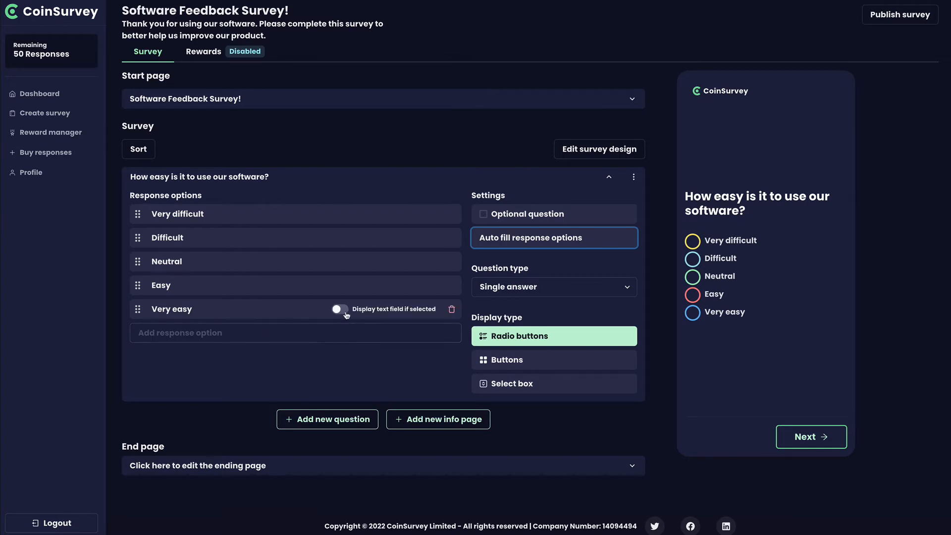
{"action": "left_click", "coordinate": [451, 309]}
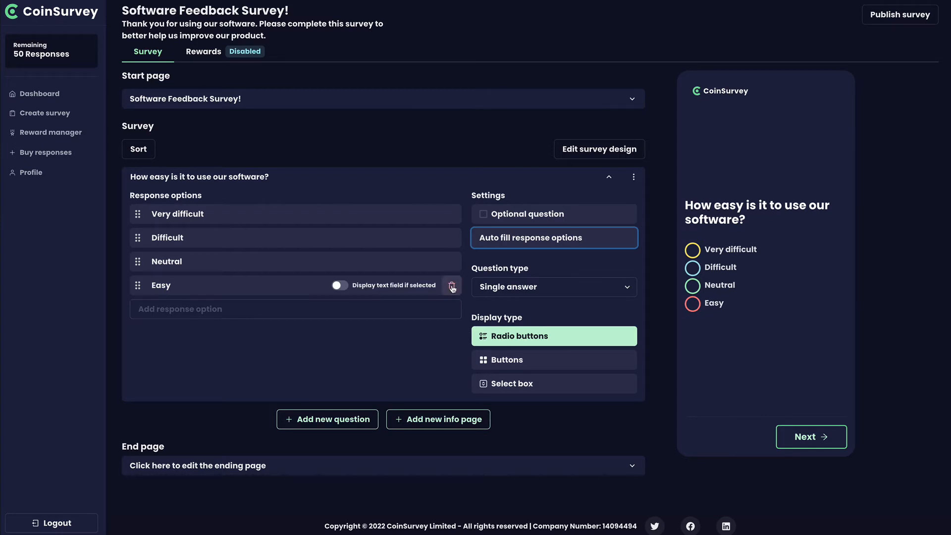
{"action": "left_click", "coordinate": [452, 285]}
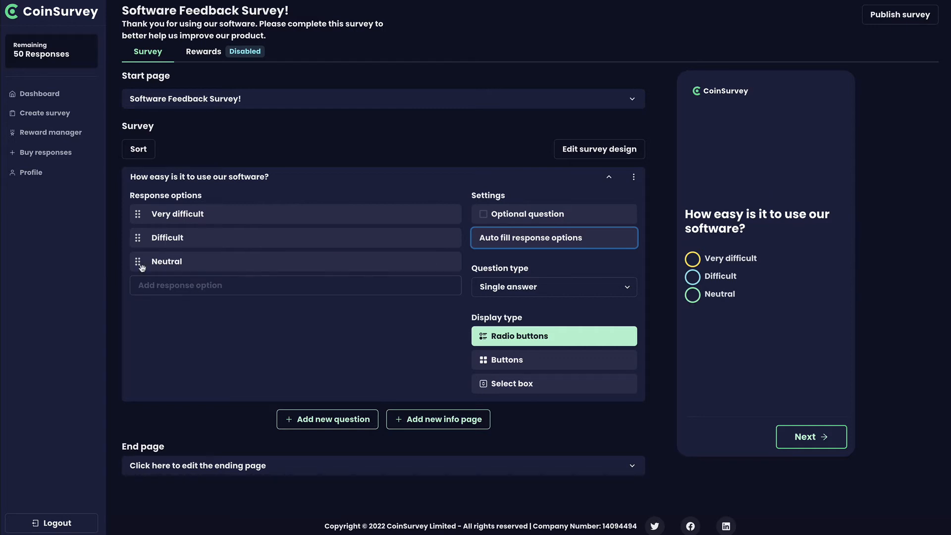
{"action": "left_click_drag", "start_coordinate": [137, 262], "coordinate": [139, 237]}
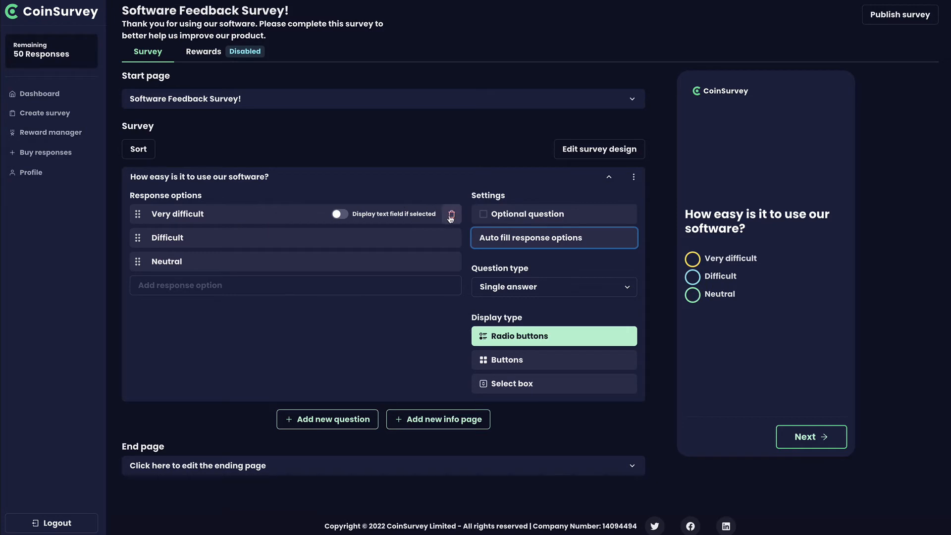
{"action": "left_click", "coordinate": [452, 215]}
{"action": "left_click", "coordinate": [452, 215]}
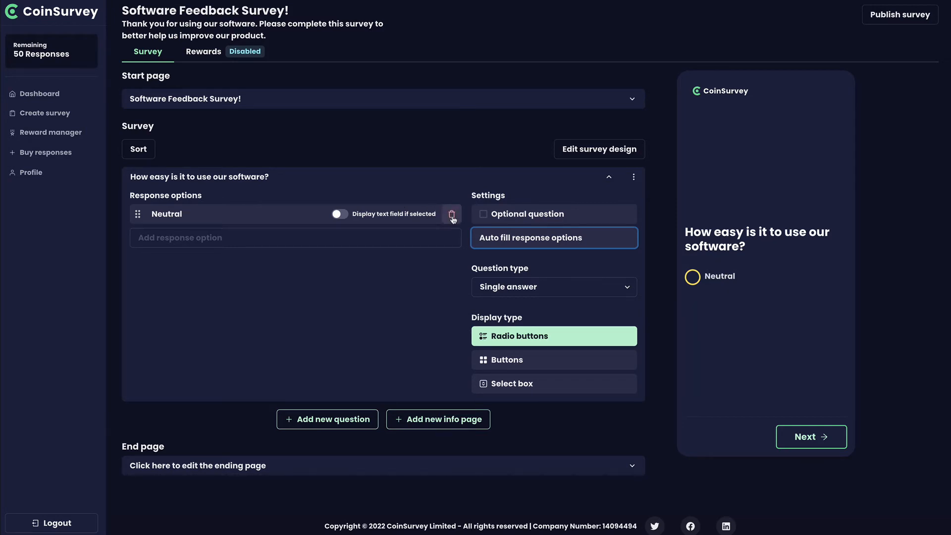
{"action": "left_click", "coordinate": [452, 215]}
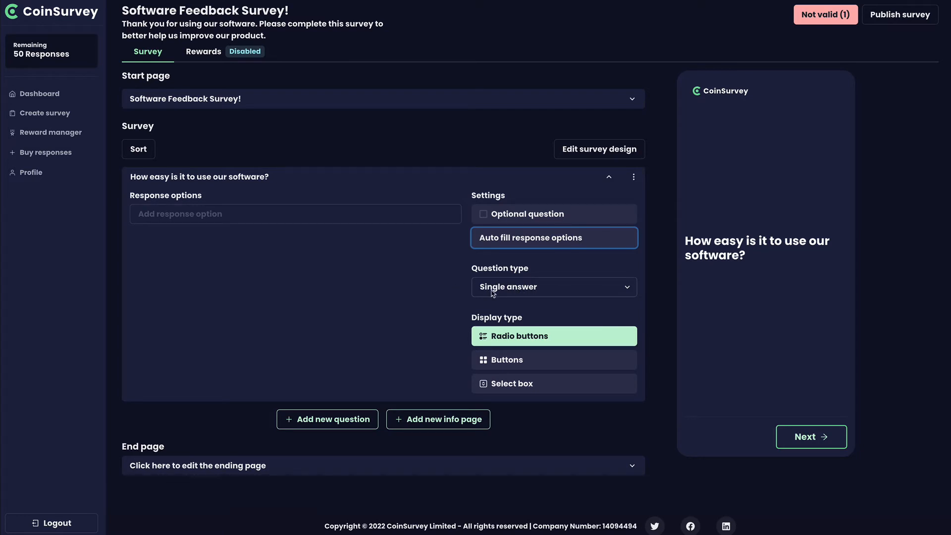
Try the question types Multiple answers, Open ended, Rating and Binary on the first question.
{"action": "left_click", "coordinate": [525, 293]}
{"action": "left_click", "coordinate": [533, 301]}
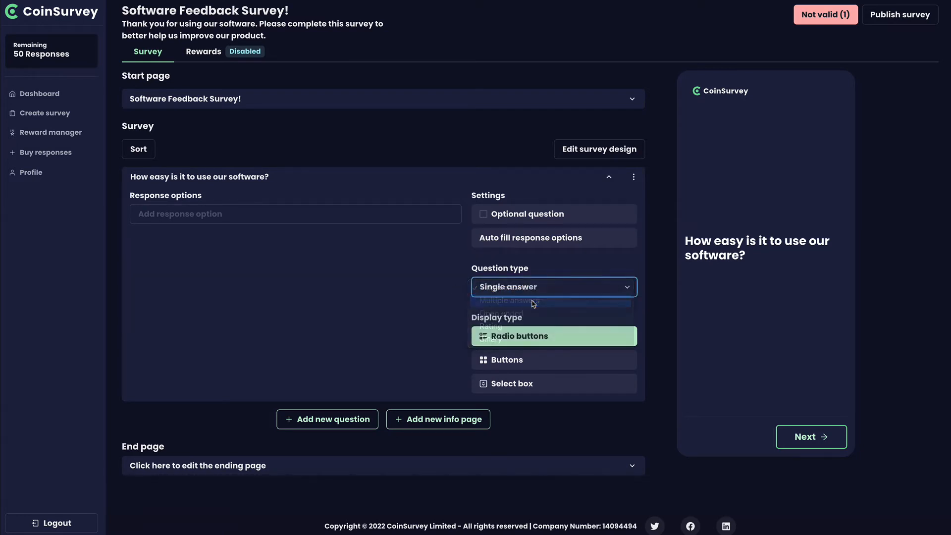
{"action": "left_click", "coordinate": [542, 282]}
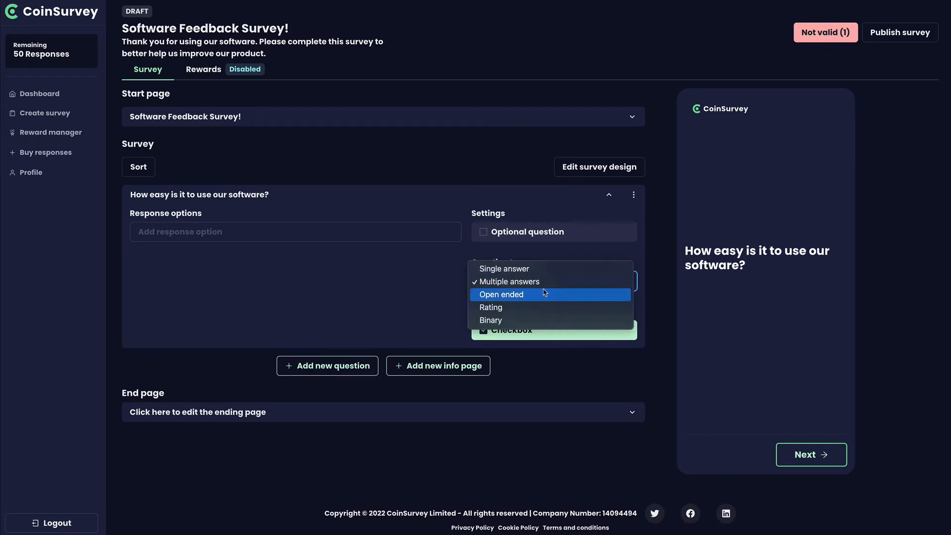
{"action": "left_click", "coordinate": [545, 295]}
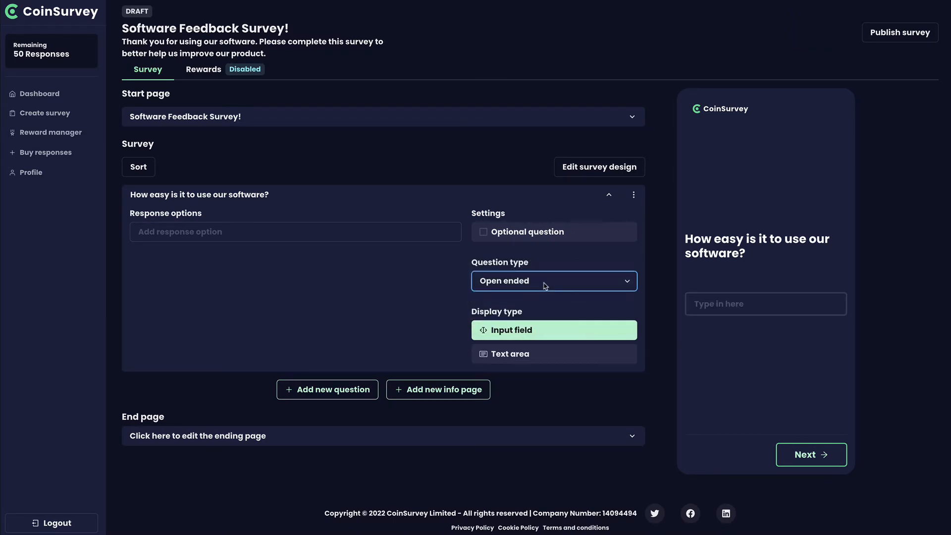
{"action": "left_click", "coordinate": [545, 283]}
{"action": "left_click", "coordinate": [545, 297]}
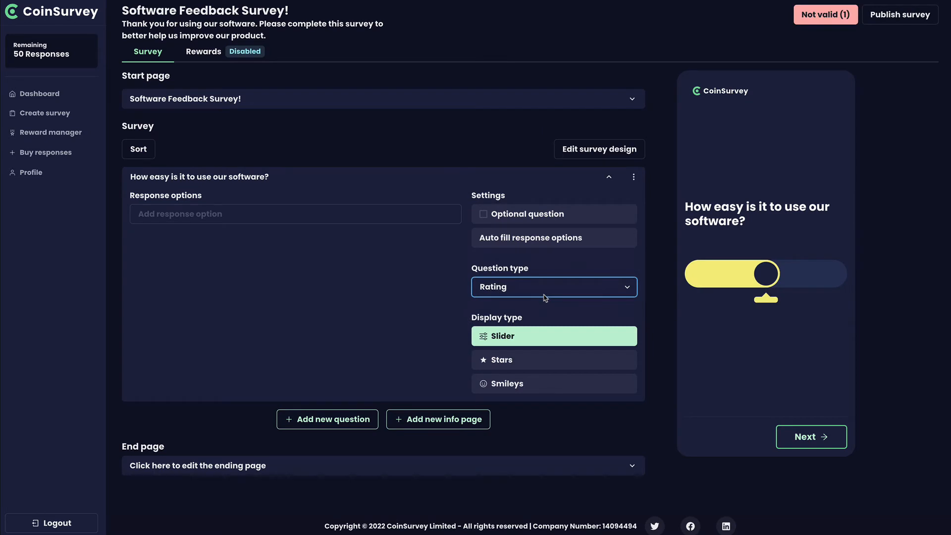
{"action": "left_click", "coordinate": [545, 298]}
{"action": "left_click", "coordinate": [545, 299]}
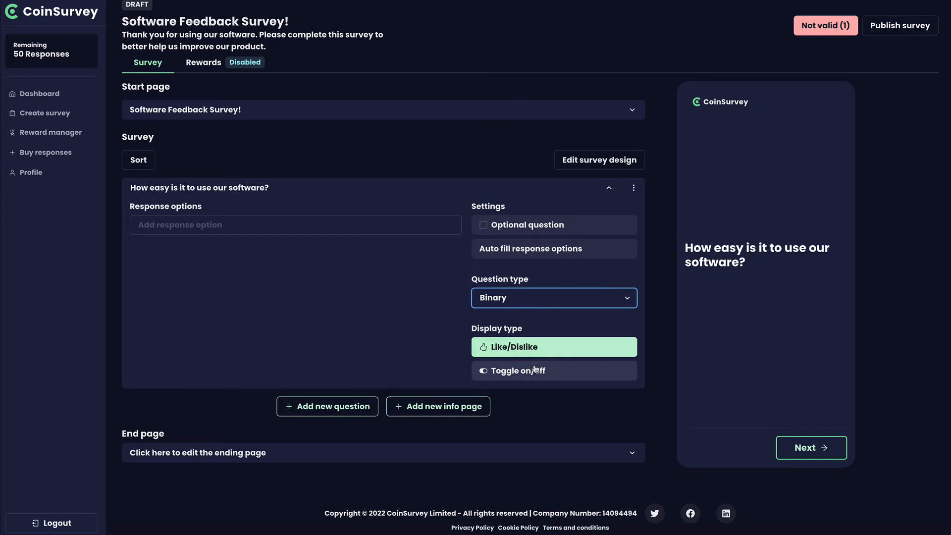
Set the question type to Rating and try the Slider, Stars and Smileys display types.
{"action": "left_click", "coordinate": [526, 304]}
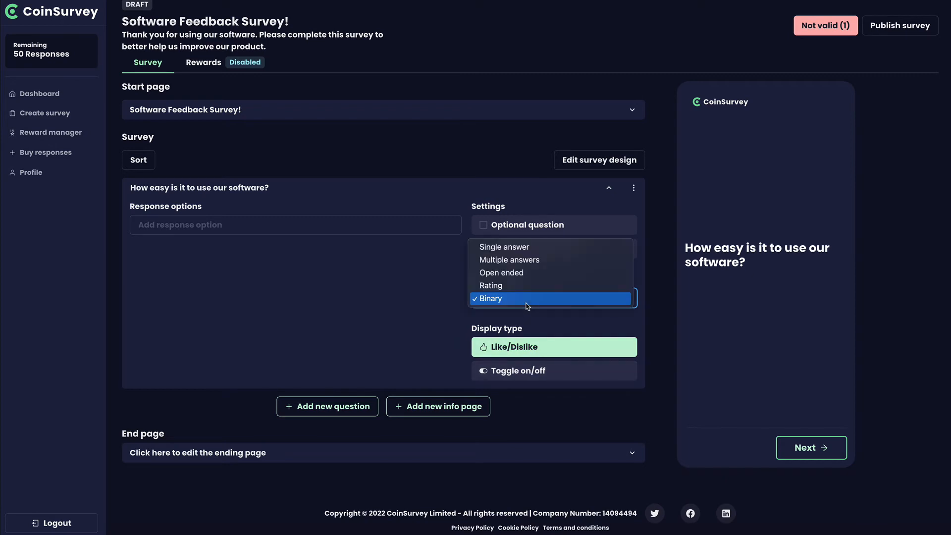
{"action": "left_click", "coordinate": [526, 286]}
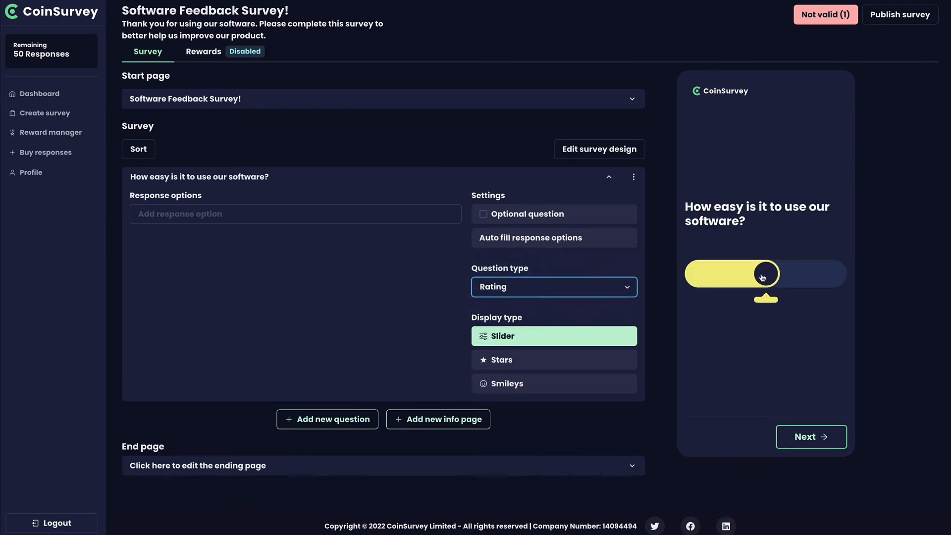
{"action": "mouse_move", "coordinate": [763, 277]}
{"action": "left_mouse_down"}
{"action": "mouse_move", "coordinate": [718, 275]}
{"action": "mouse_move", "coordinate": [761, 280]}
{"action": "left_mouse_up"}
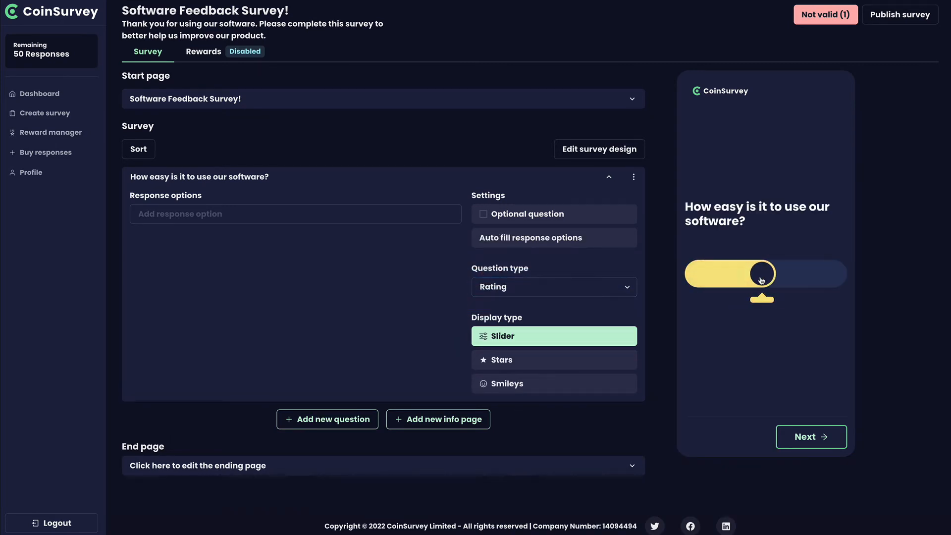
{"action": "left_click", "coordinate": [549, 366]}
{"action": "left_click", "coordinate": [564, 385]}
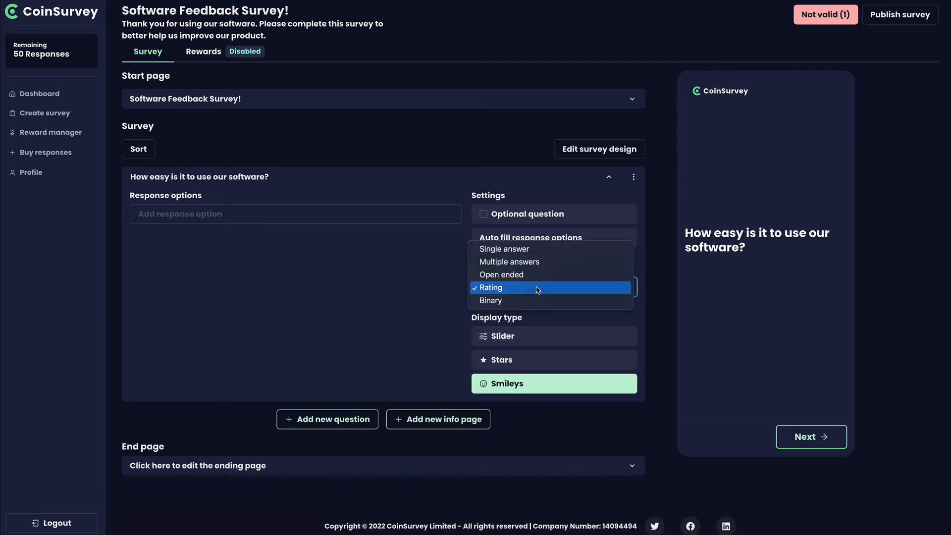
Set the question type to Single answer and auto-fill its response options with the Difficulty set.
{"action": "left_click", "coordinate": [526, 251]}
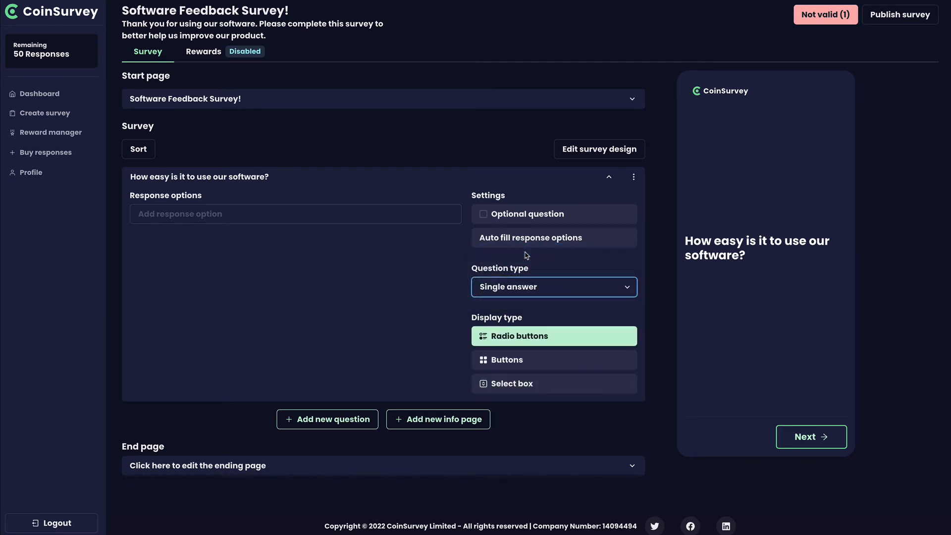
{"action": "left_click", "coordinate": [517, 242]}
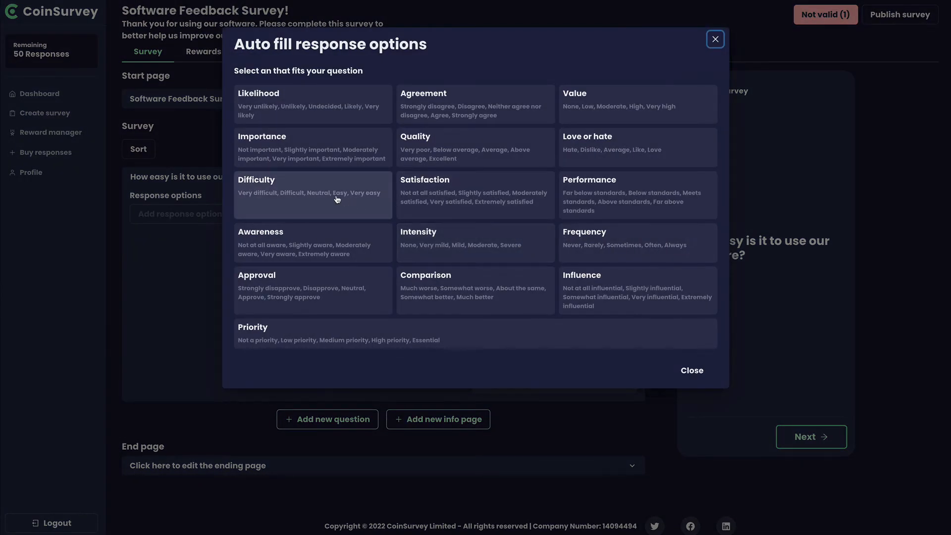
{"action": "left_click", "coordinate": [337, 199]}
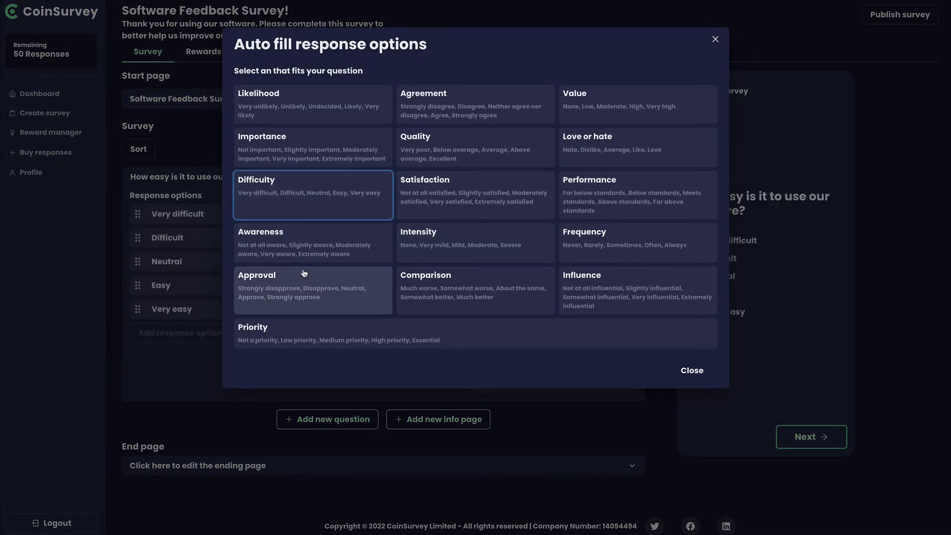
{"action": "left_click", "coordinate": [693, 373]}
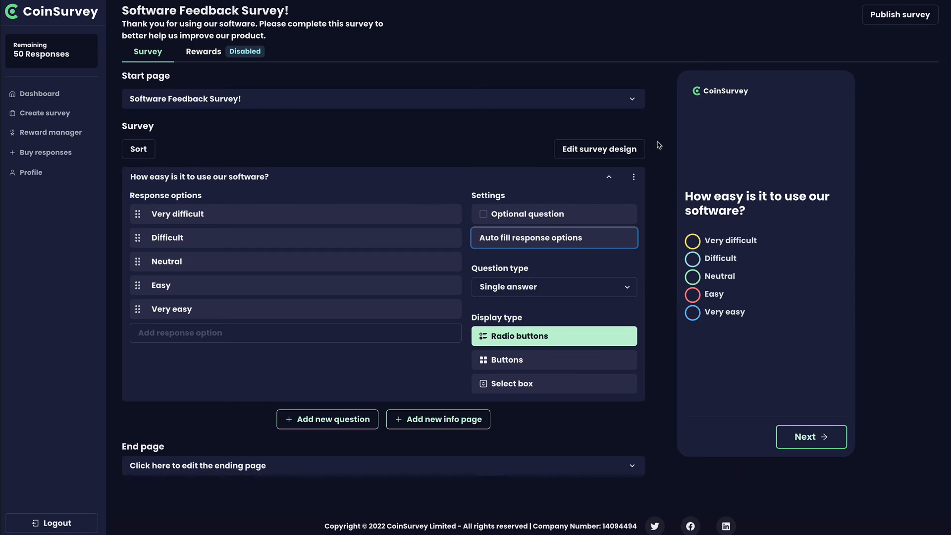
Change the survey design's color theme to Light.
{"action": "left_click", "coordinate": [586, 153]}
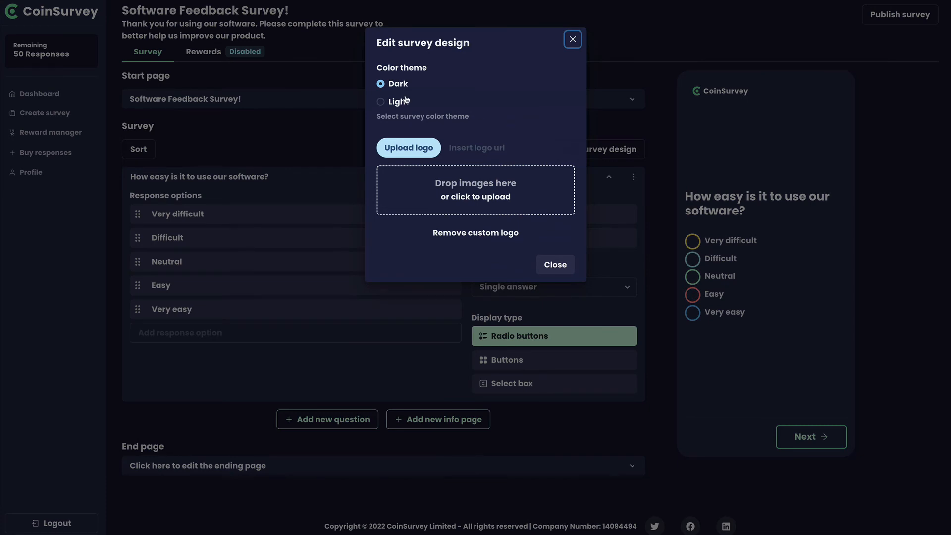
{"action": "left_click", "coordinate": [380, 102]}
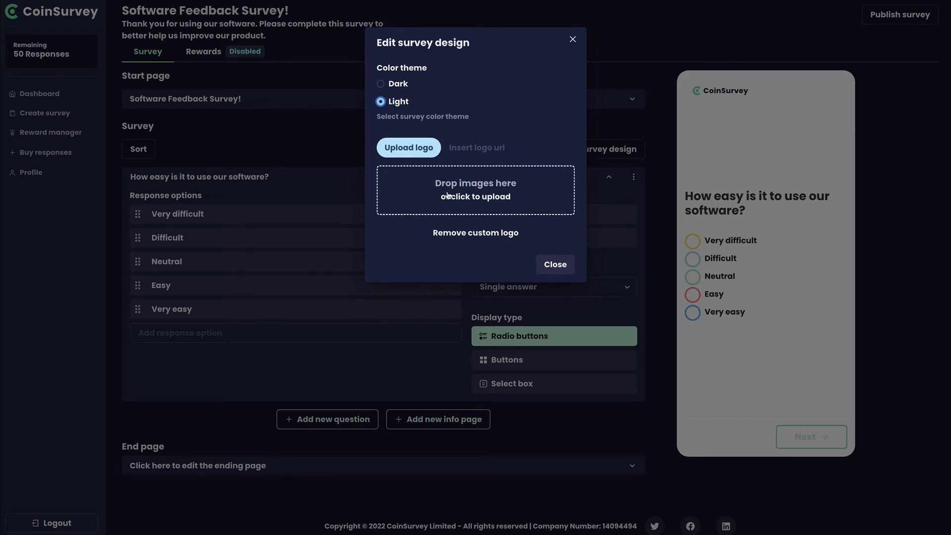
{"action": "left_click", "coordinate": [552, 264]}
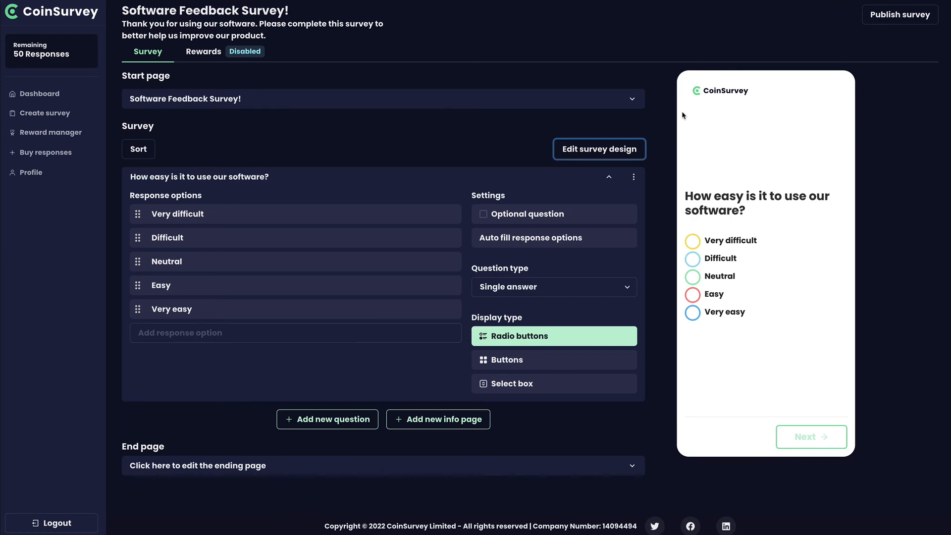
Change the survey design's color theme to Dark.
{"action": "left_click", "coordinate": [605, 149]}
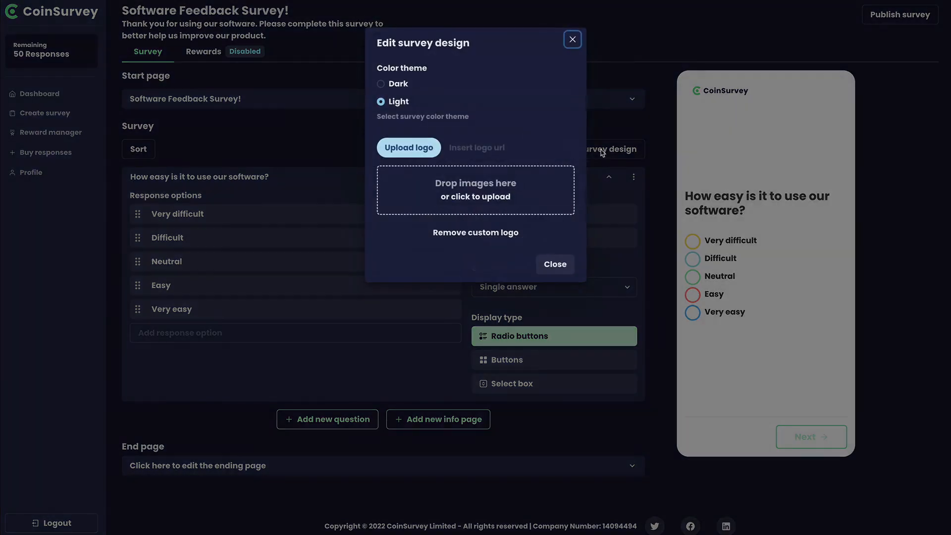
{"action": "left_click", "coordinate": [381, 84]}
{"action": "left_click", "coordinate": [554, 265]}
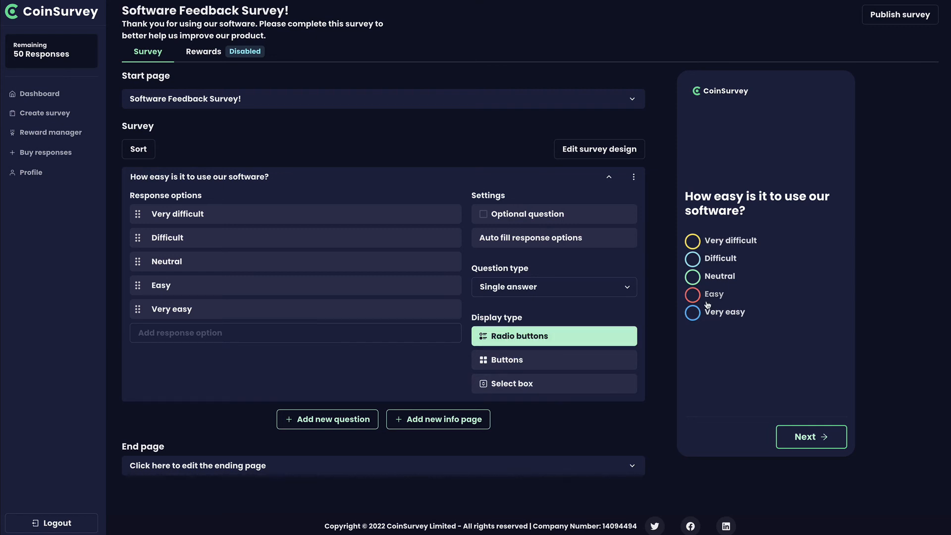
Try the Buttons and Select box display types on the ease-of-use question and choose Buttons.
{"action": "left_click", "coordinate": [543, 366]}
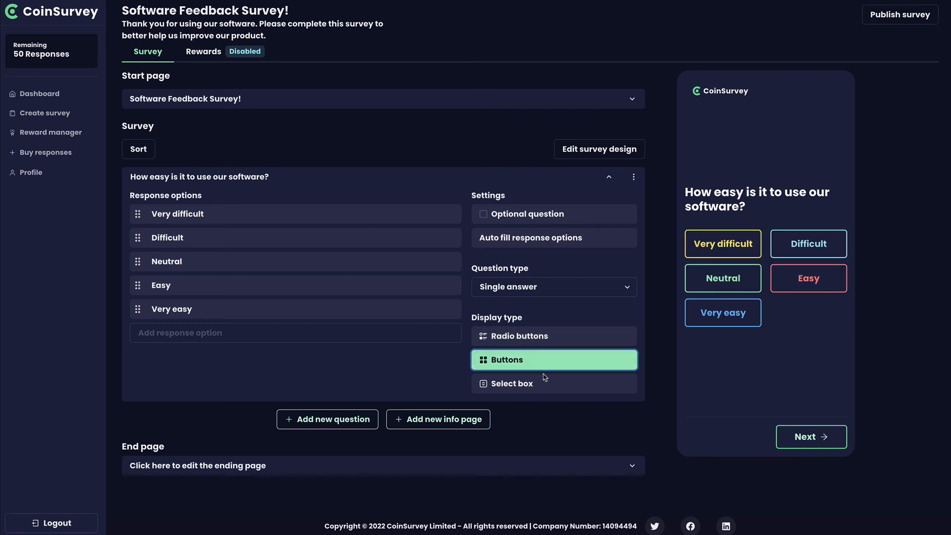
{"action": "left_click", "coordinate": [543, 387]}
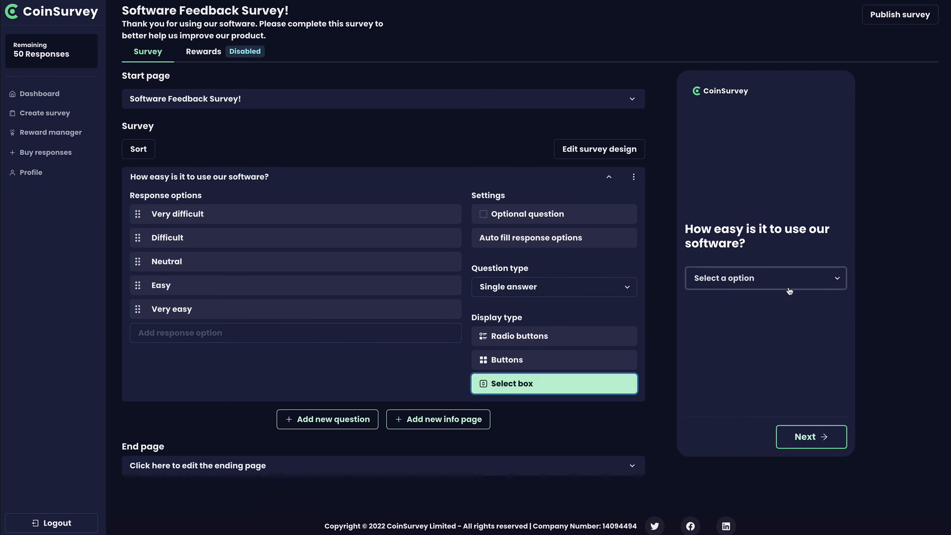
{"action": "left_click", "coordinate": [546, 363]}
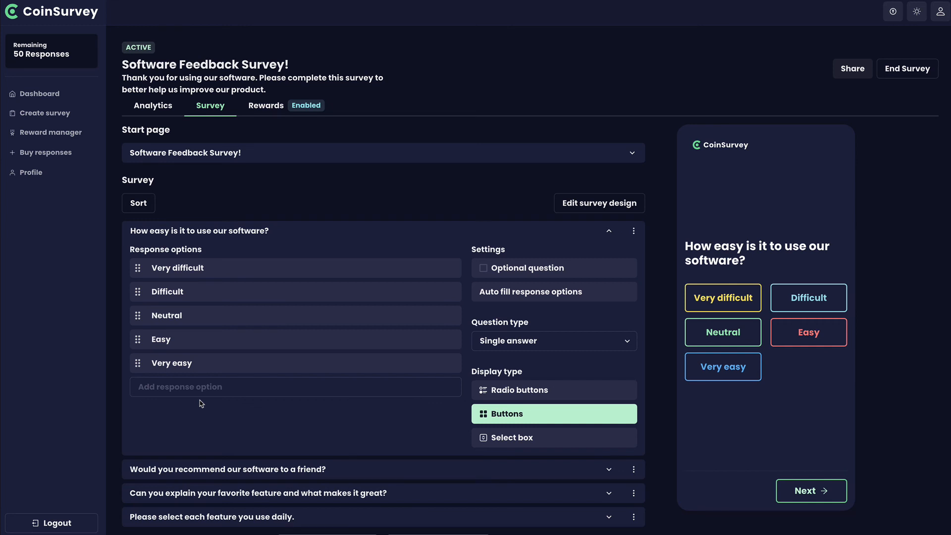
Add the response option "Other" to the ease-of-use question and have it display a text field if selected.
{"action": "left_click", "coordinate": [199, 387]}
{"action": "type", "text": "o"}
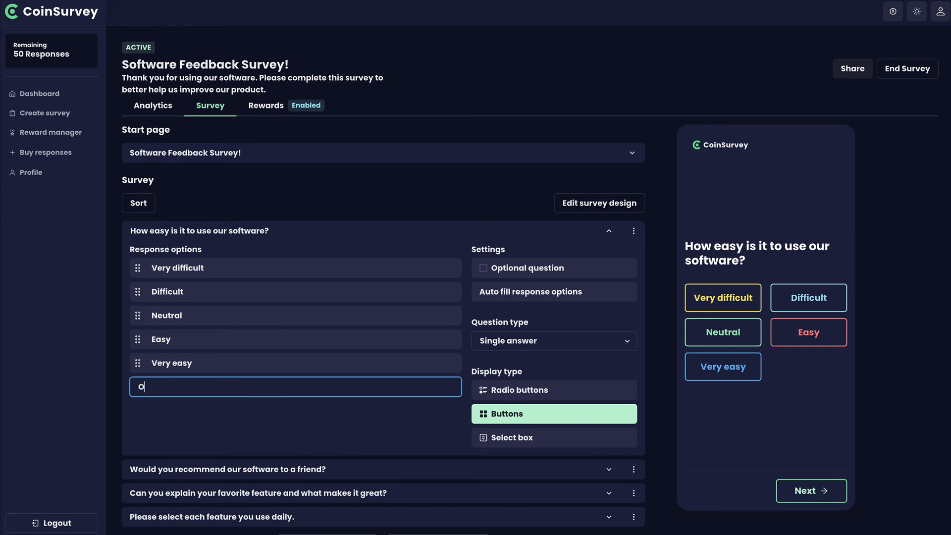
{"action": "type", "text": "ther"}
{"action": "key", "text": "Return"}
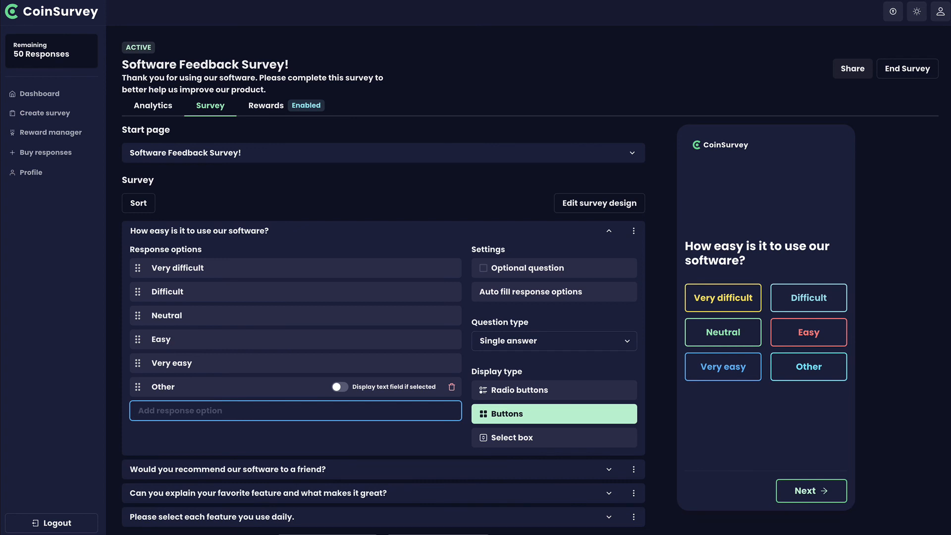
{"action": "left_click", "coordinate": [340, 387]}
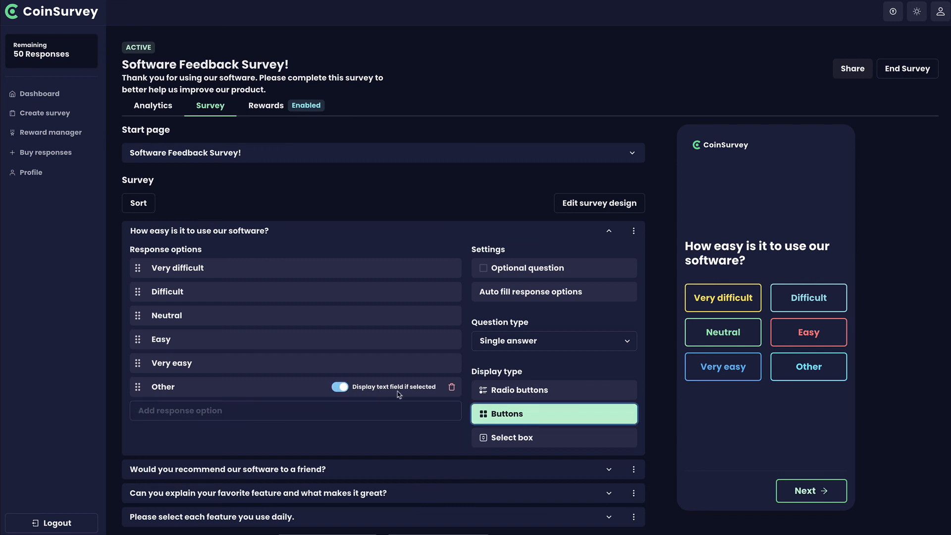
Set the ease-of-use question's display type to Radio buttons and keep its question type as Single answer.
{"action": "left_click", "coordinate": [517, 391]}
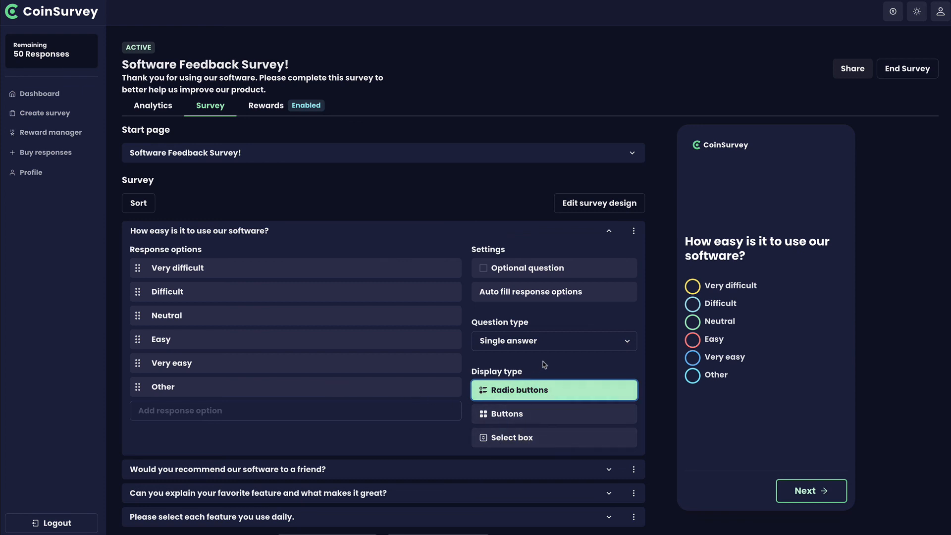
{"action": "left_click", "coordinate": [565, 344]}
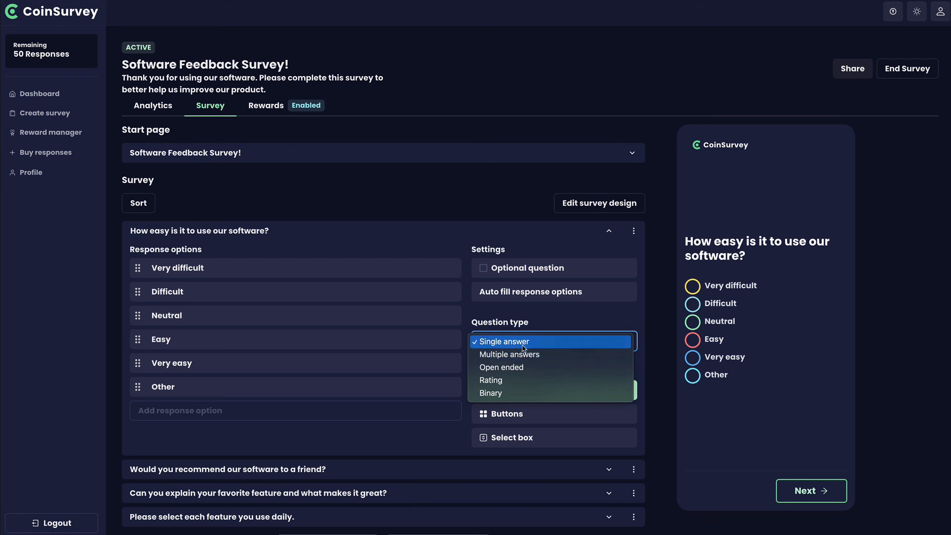
{"action": "left_click", "coordinate": [404, 436]}
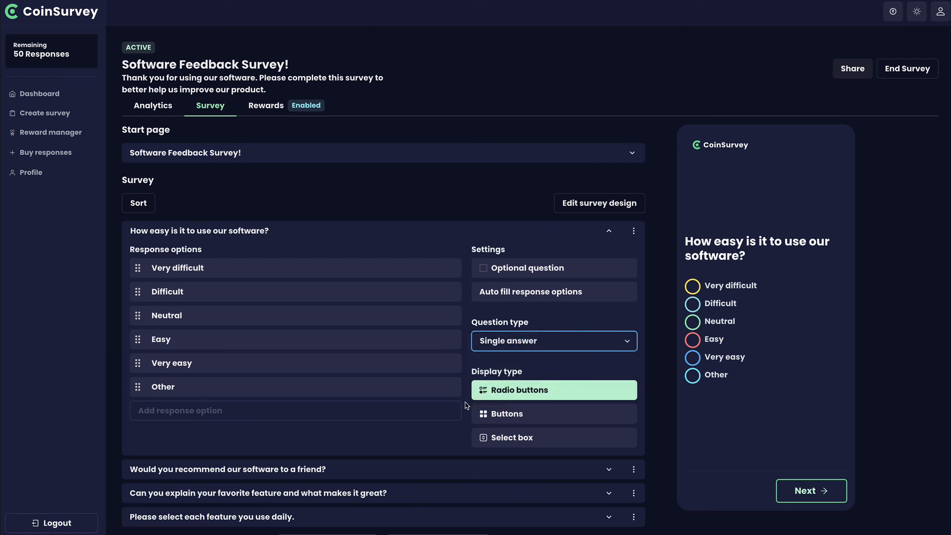
Test the Other option and its comment field in the survey preview, and collapse the ease-of-use question.
{"action": "left_click", "coordinate": [693, 376]}
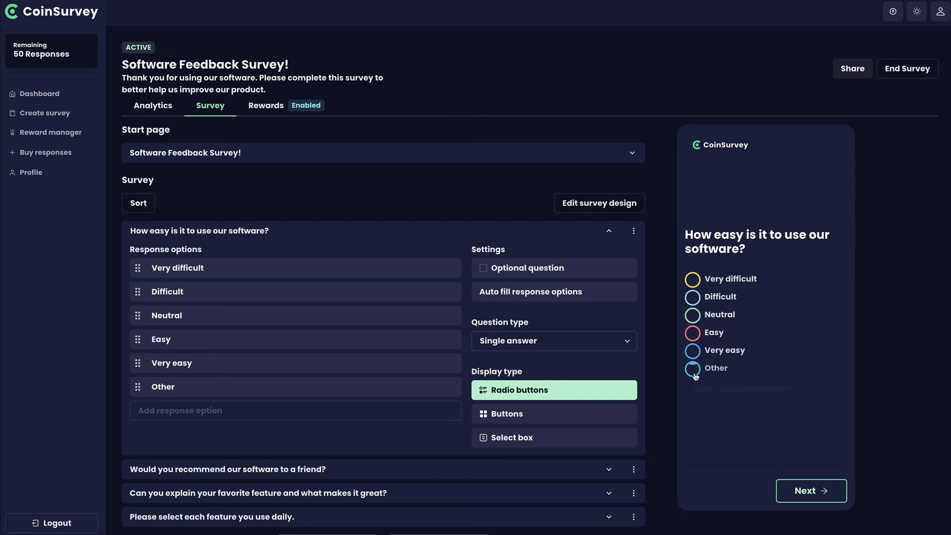
{"action": "left_click", "coordinate": [738, 382]}
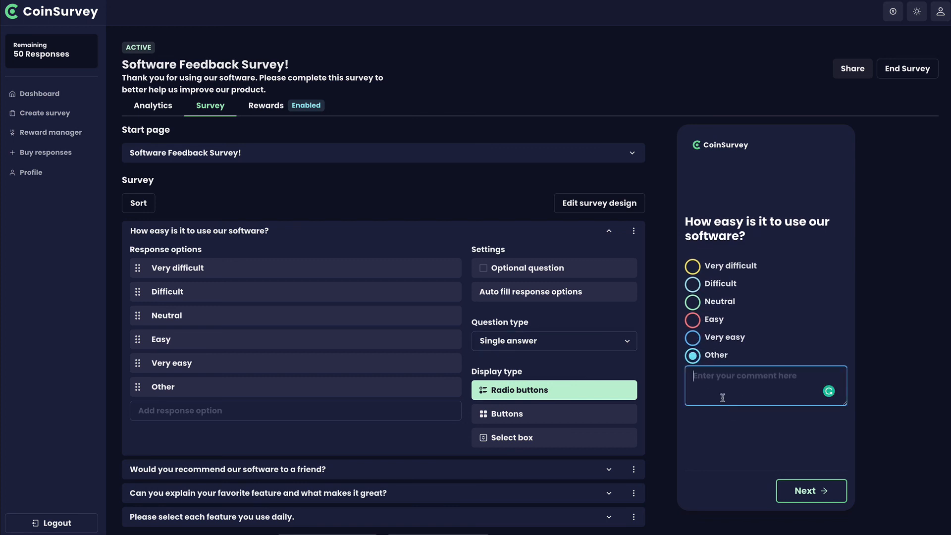
{"action": "left_click", "coordinate": [607, 233]}
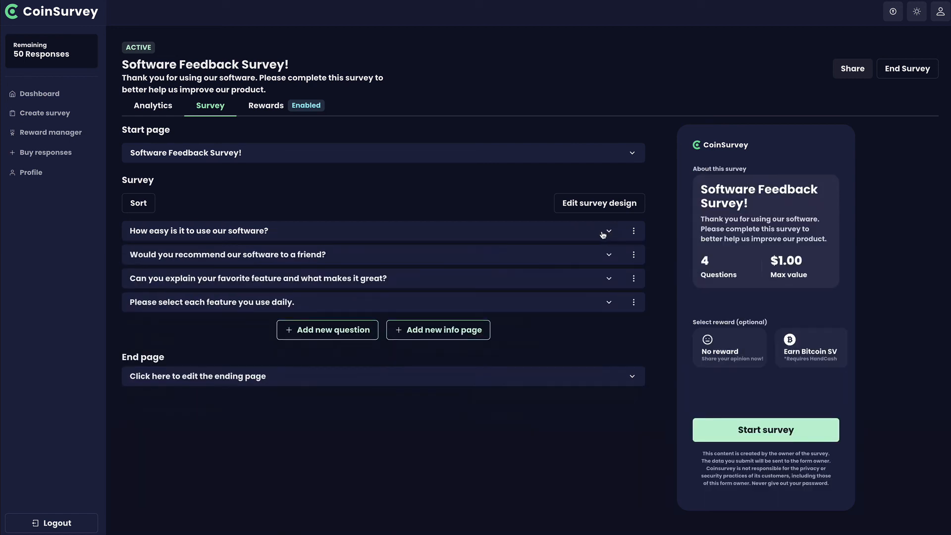